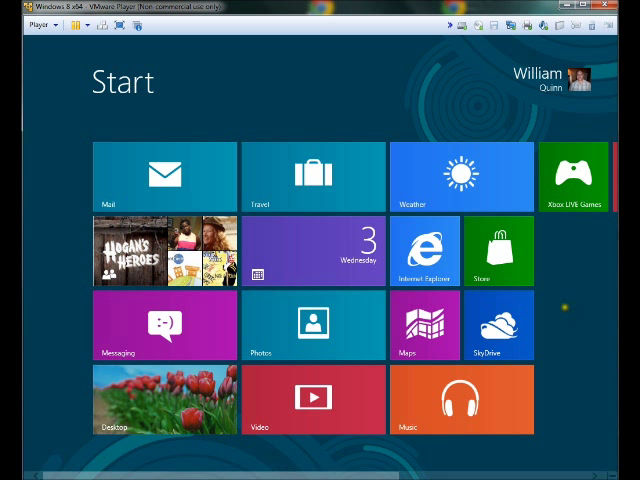
- Pan the Start screen to reveal the Camera tile and launch the Camera app
drag(564, 304, 264, 330)
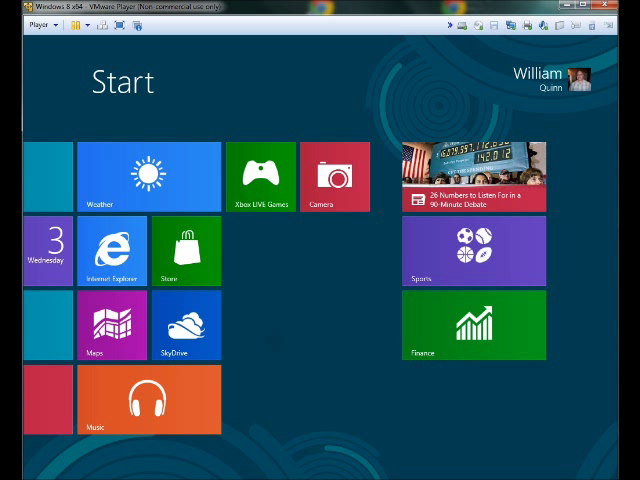
click(335, 177)
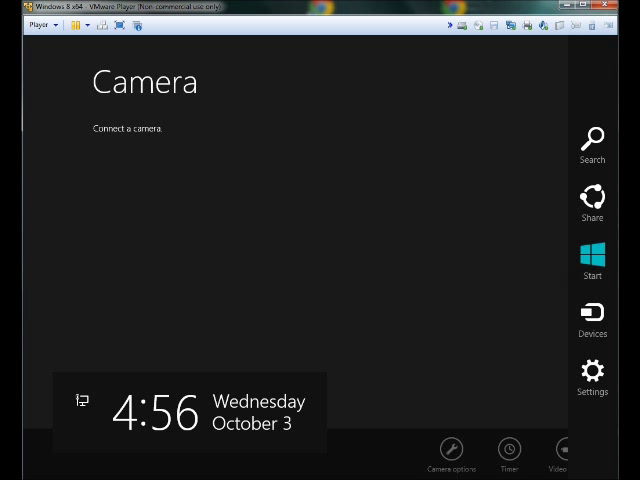
- Return to the Start screen from the Camera app via the Start charm
click(592, 262)
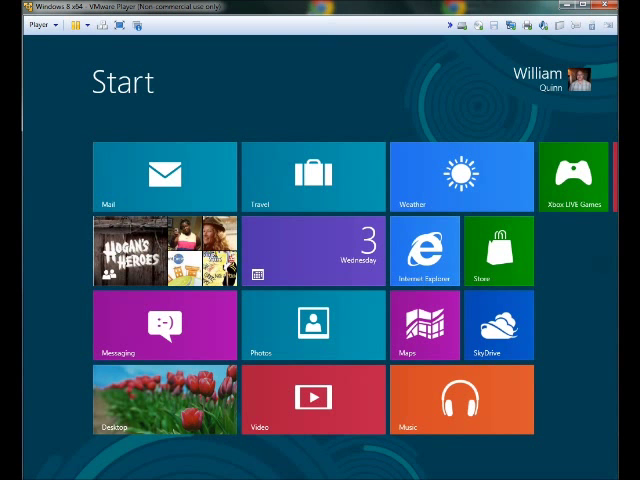
- Launch Internet Explorer, return to Start via the charm, then launch Xbox LIVE Games
click(426, 252)
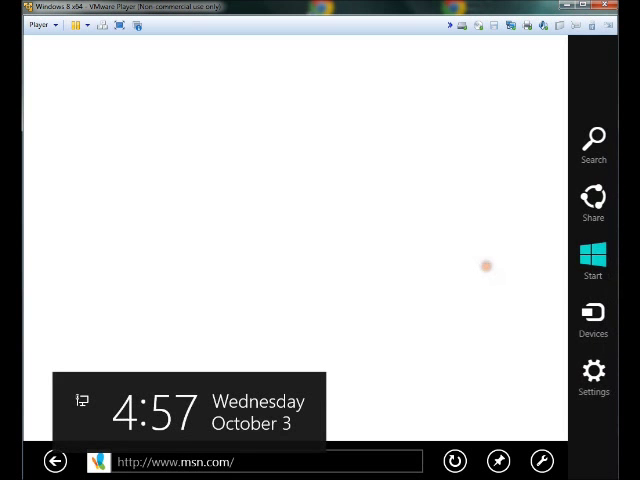
click(590, 256)
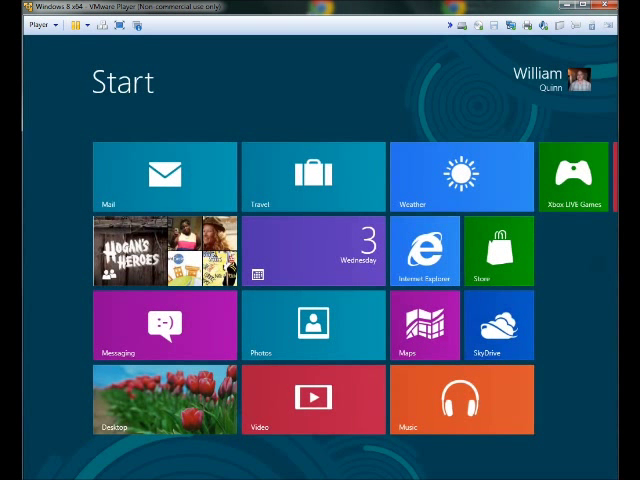
scroll(461, 296, down, 5)
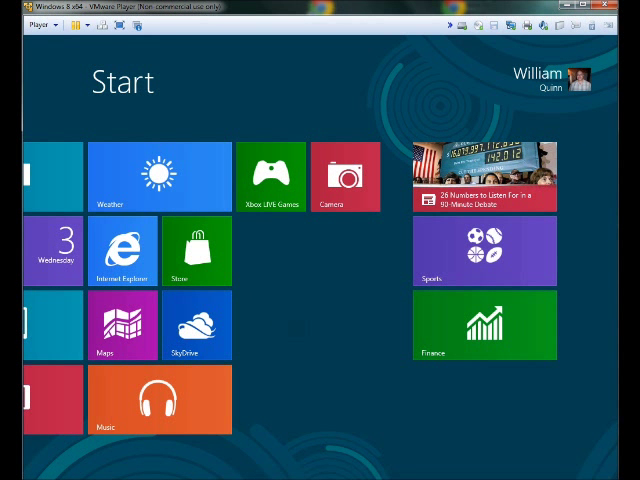
scroll(340, 309, up, 3)
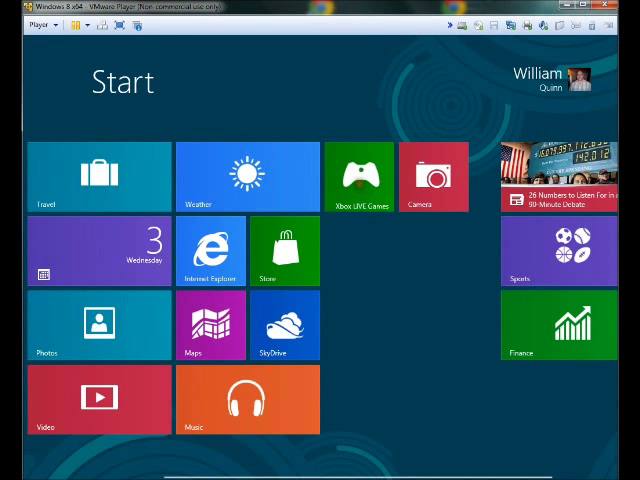
click(359, 177)
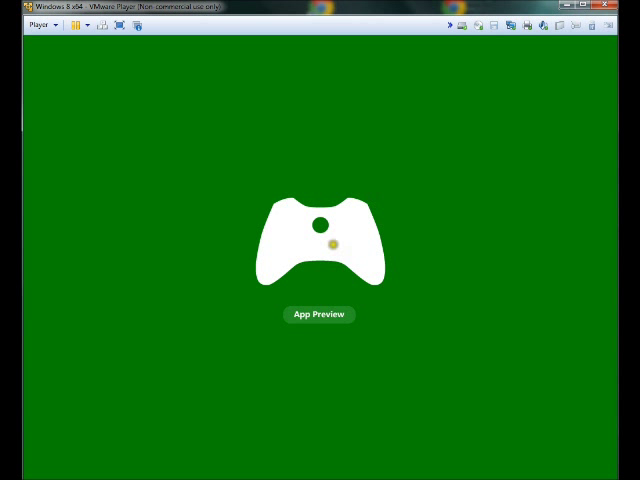
- Continue into Xbox LIVE Games past the splash screen to the Terms of Use notice
click(323, 313)
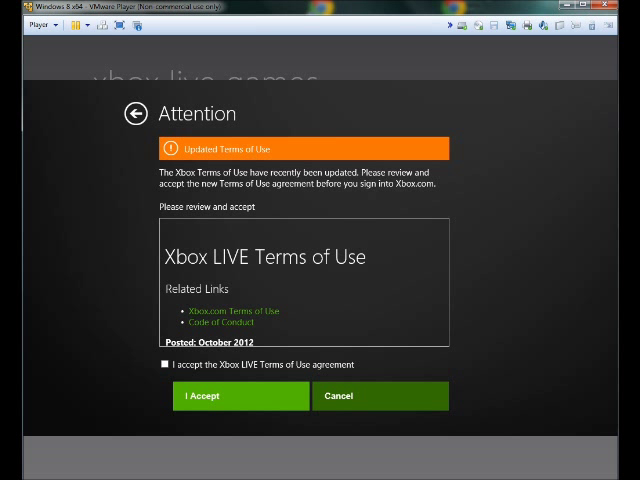
- Cancel the updated Terms of Use and bring up the charms bar with Windows+C
click(372, 400)
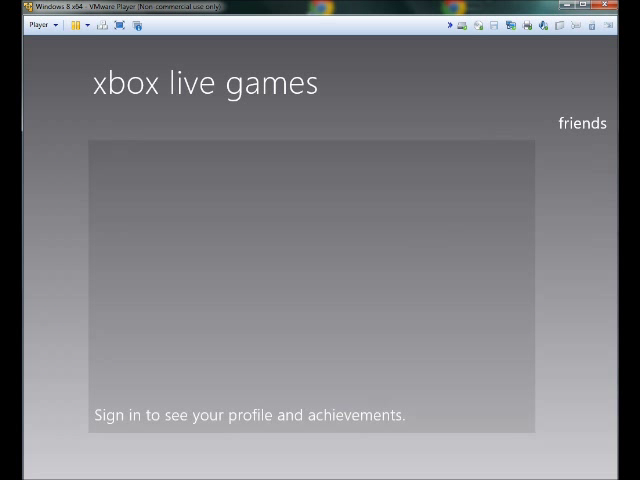
key(super+c)
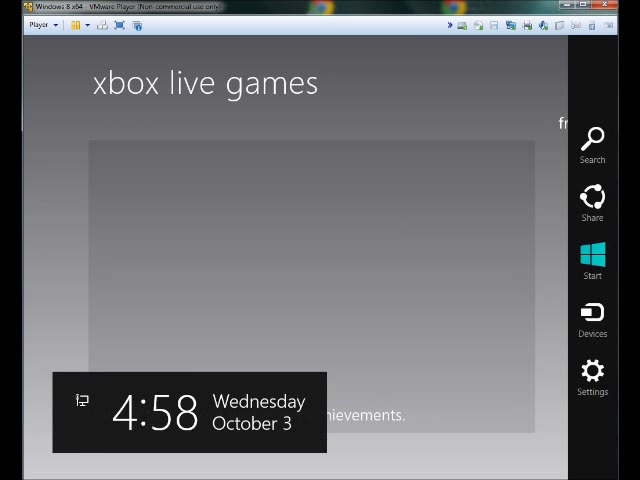
- Return to the Start screen from Xbox LIVE Games via the Start charm
click(593, 258)
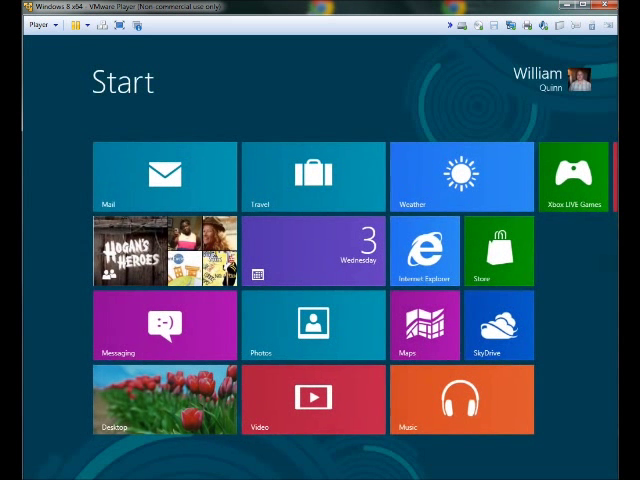